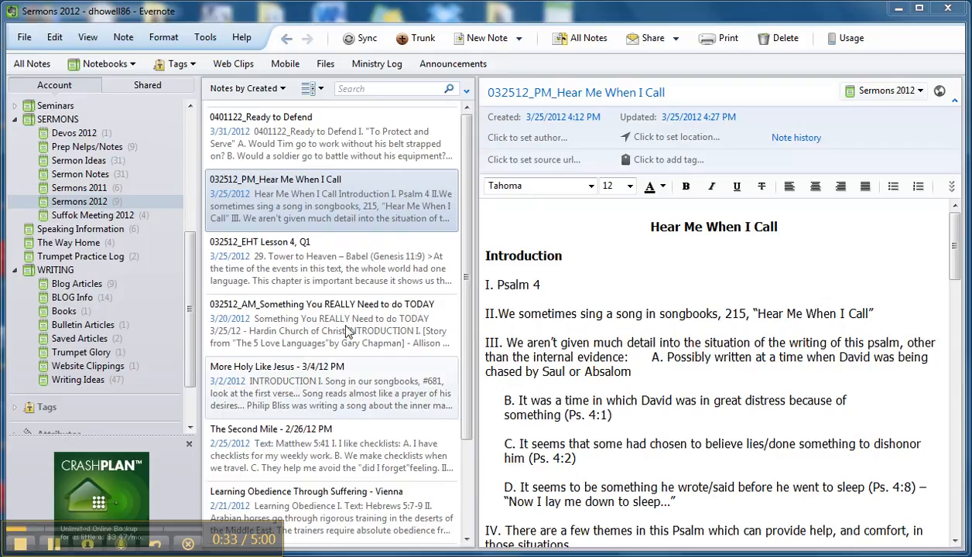
{"action": "left_click_drag", "start_coordinate": [468, 280], "coordinate": [467, 246]}
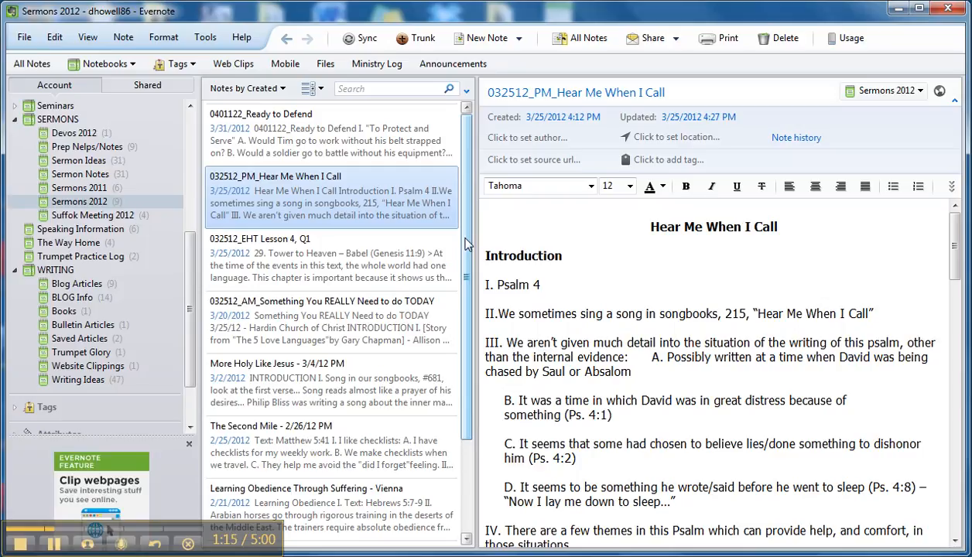
{"action": "left_click_drag", "start_coordinate": [467, 245], "coordinate": [467, 222]}
{"action": "left_click_drag", "start_coordinate": [465, 222], "coordinate": [456, 193]}
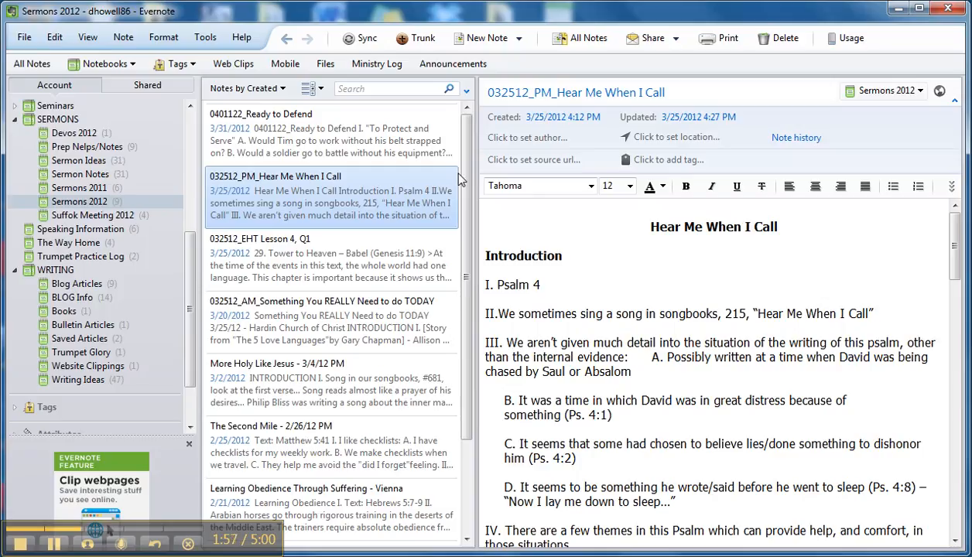
{"action": "left_click_drag", "start_coordinate": [955, 256], "coordinate": [959, 408]}
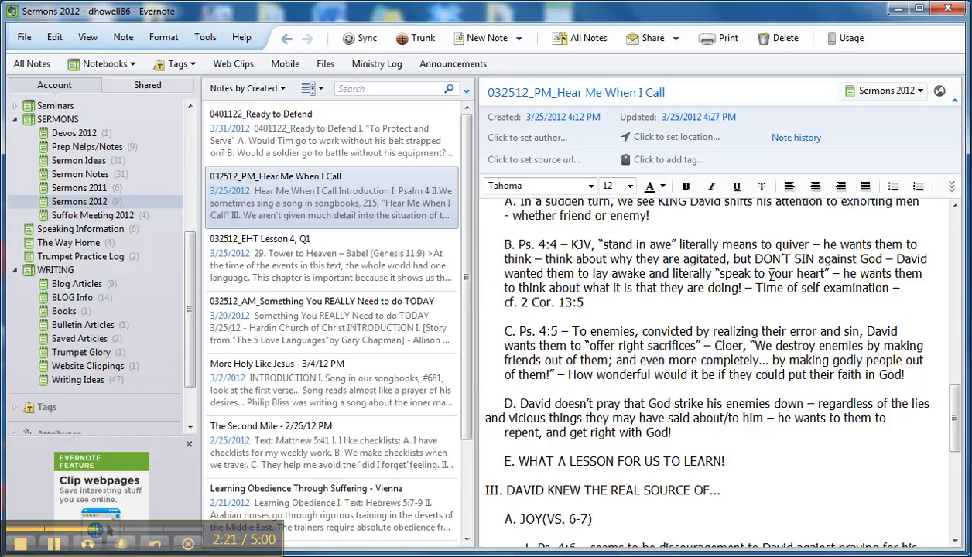
{"action": "left_click_drag", "start_coordinate": [955, 416], "coordinate": [958, 218]}
Step: Create a new note in the Sermons 2012 notebook and enter "This is a test." followed by a blank line
{"action": "key", "text": "ctrl+n"}
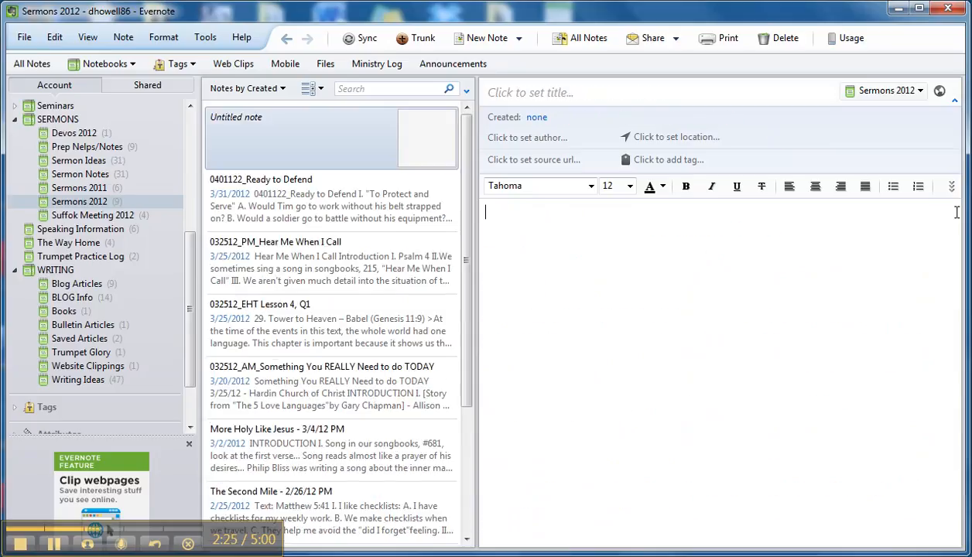
{"action": "type", "text": "This is a test."}
{"action": "key", "text": "Return"}
{"action": "key", "text": "Return"}
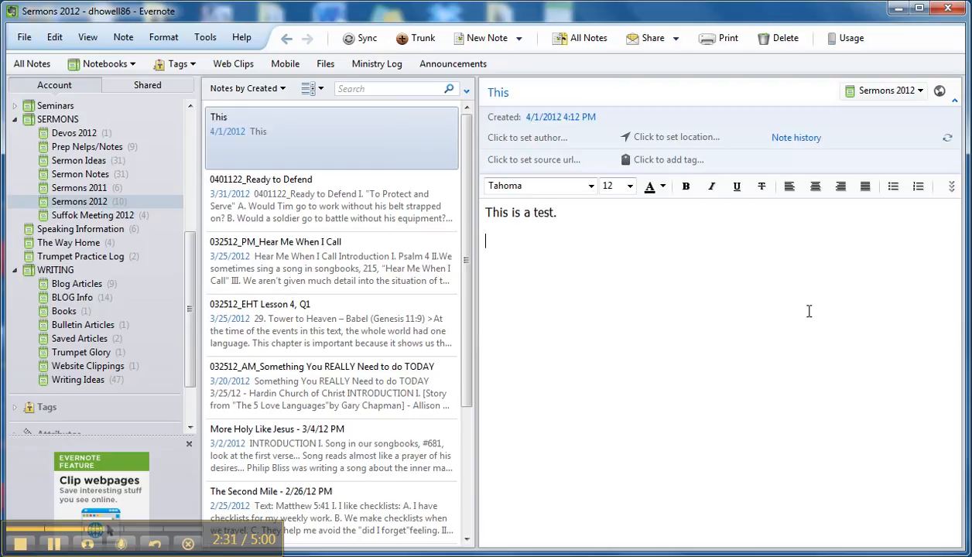
Step: Add the main outline points "I. Point 1" and "II. Point 2" on separate lines
{"action": "type", "text": "I. Point 1"}
{"action": "key", "text": "Return"}
{"action": "type", "text": "II. P"}
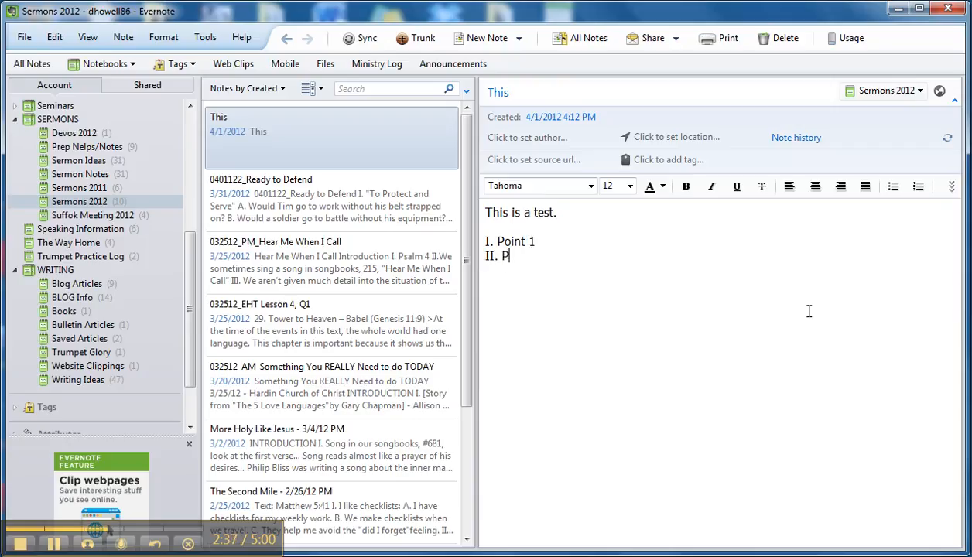
{"action": "type", "text": "oint 2"}
{"action": "key", "text": "Return"}
Step: Add the indented subpoint "A. Here is my point." under Point 2
{"action": "key", "text": "Tab"}
{"action": "type", "text": "A. "}
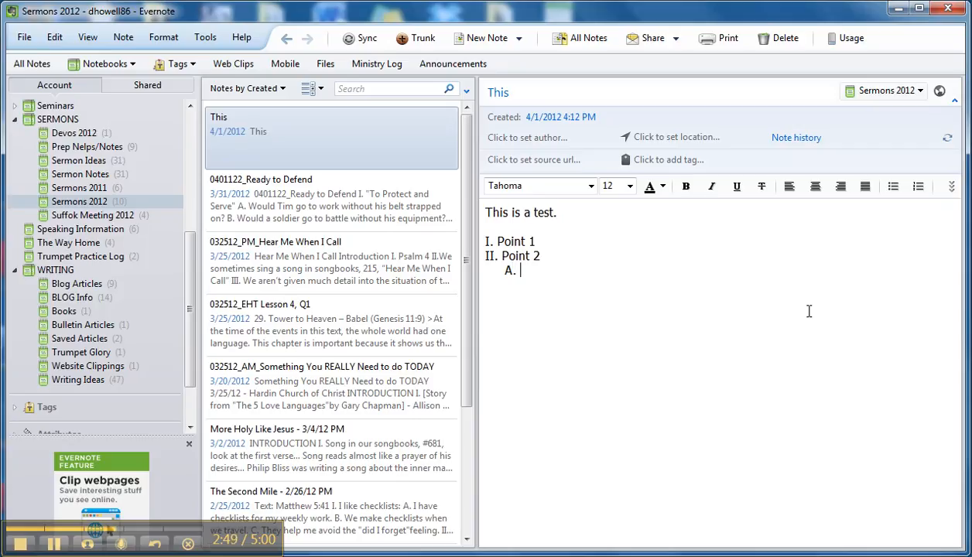
{"action": "type", "text": "Here is my point."}
{"action": "key", "text": "Return"}
Step: Add subpoint "B. What if you try to type a little more than what will fit on one line. Obviously you are going to have these problems."
{"action": "type", "text": "B"}
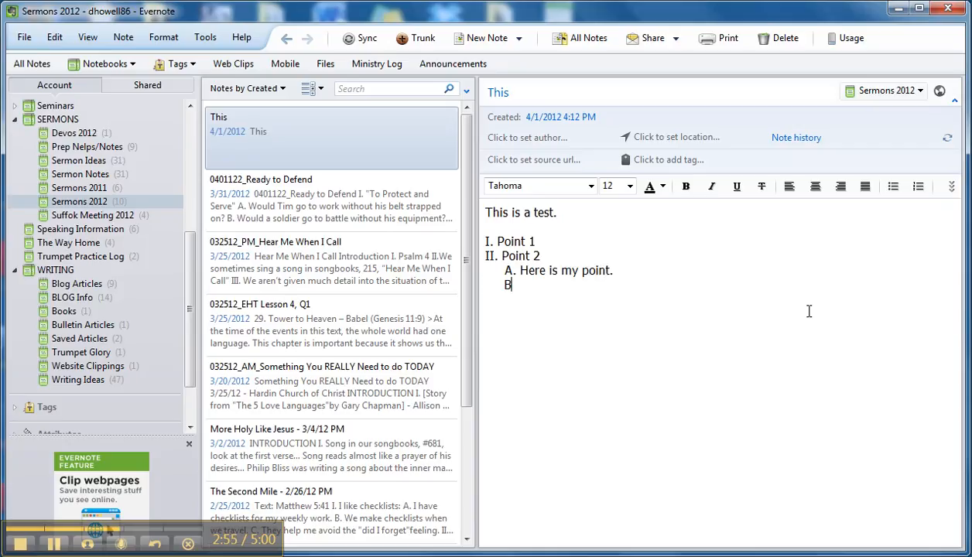
{"action": "type", "text": ". What if you tr"}
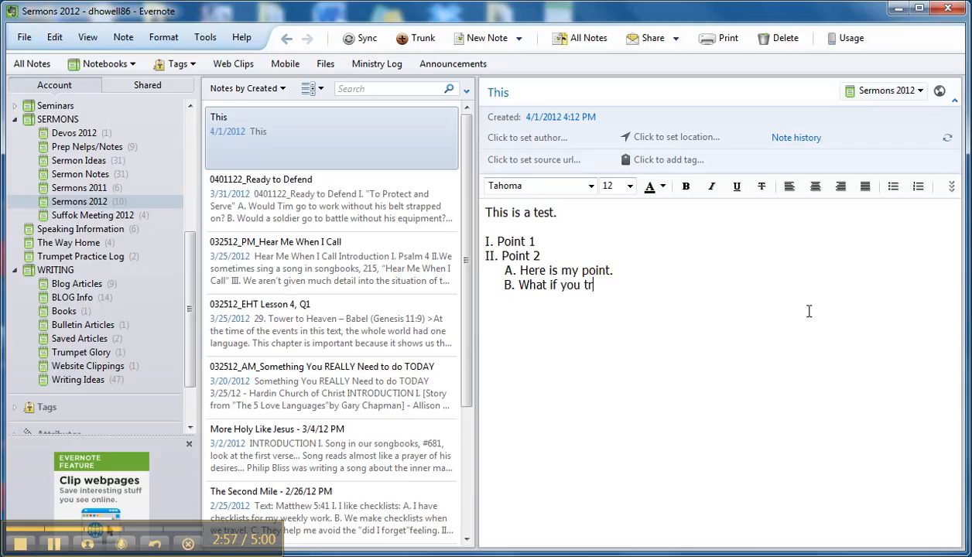
{"action": "type", "text": "y to type a little more than whw"}
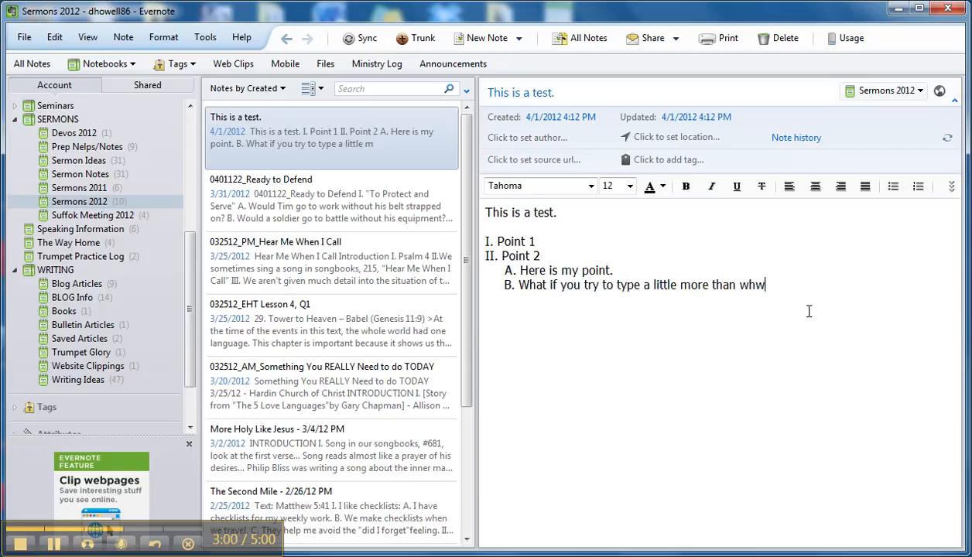
{"action": "key", "text": "BackSpace"}
{"action": "type", "text": "at will fit on one line. Obv"}
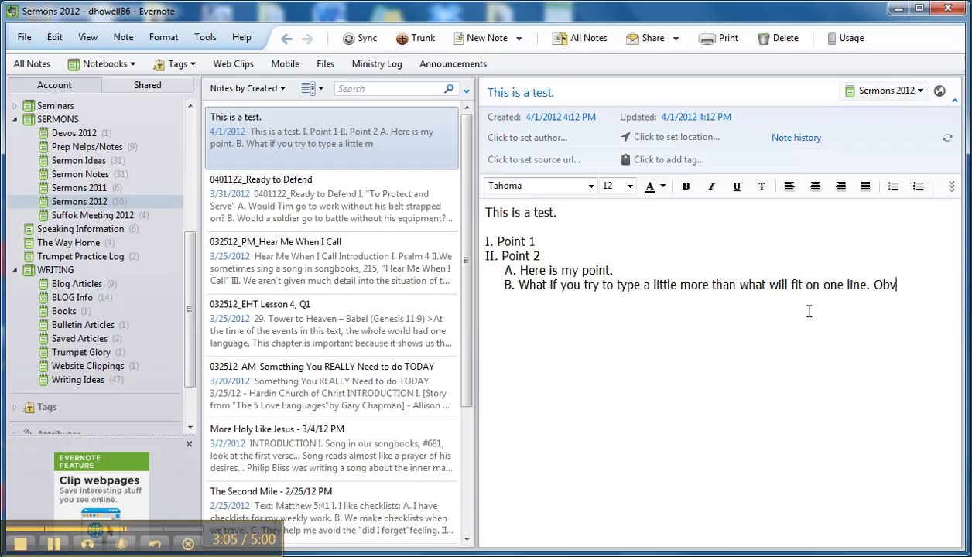
{"action": "type", "text": "iously you are going "}
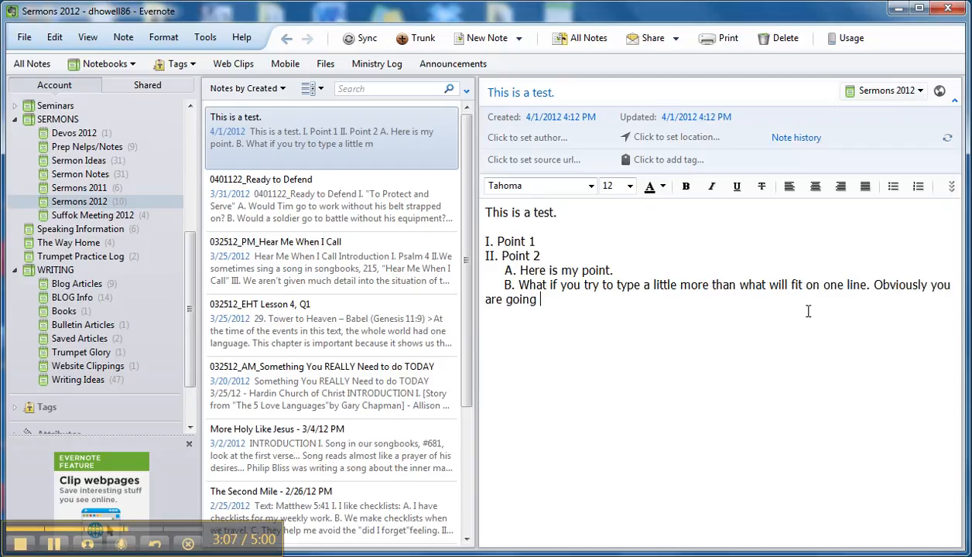
{"action": "type", "text": "to have these problems."}
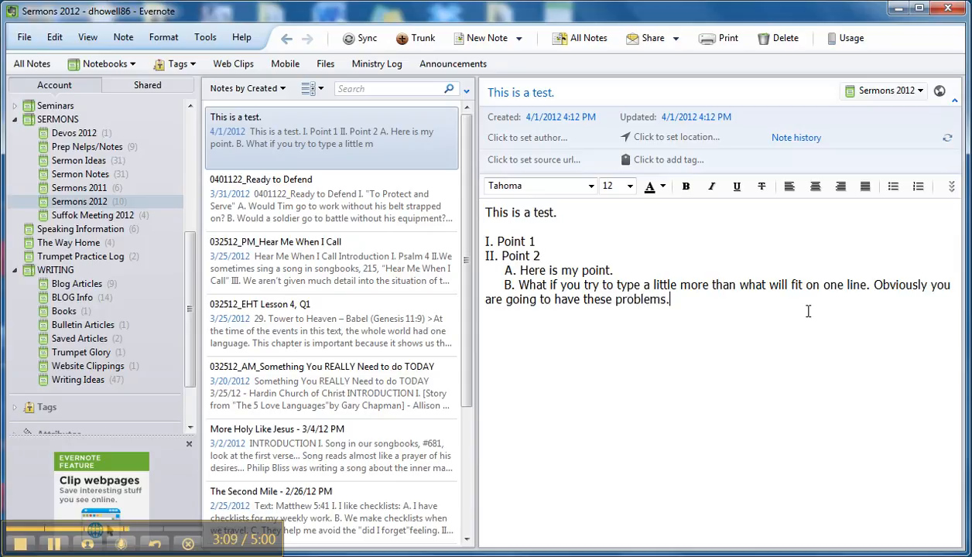
Step: Indent the wrapped second line of subpoint B by one tab stop, aligned with the letter B
{"action": "key", "text": "Home"}
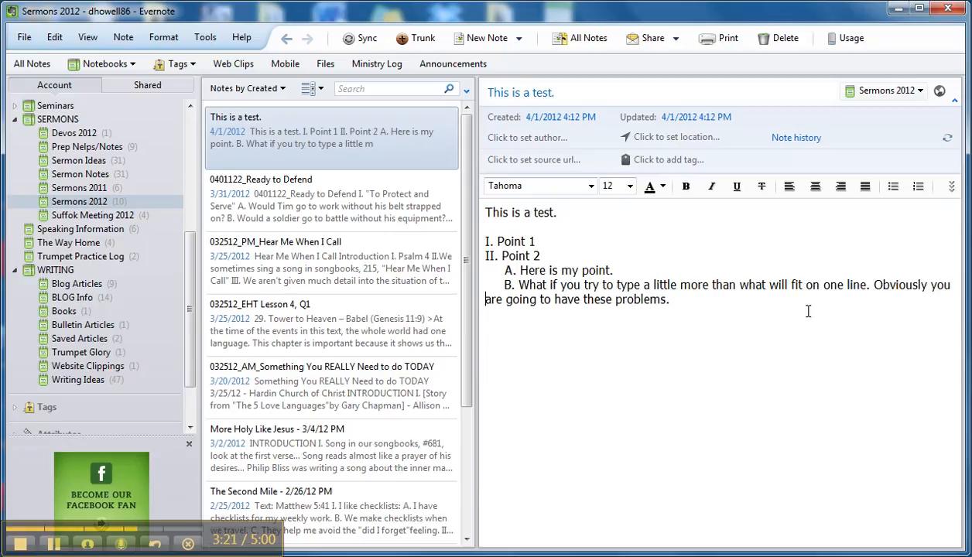
{"action": "key", "text": "Tab"}
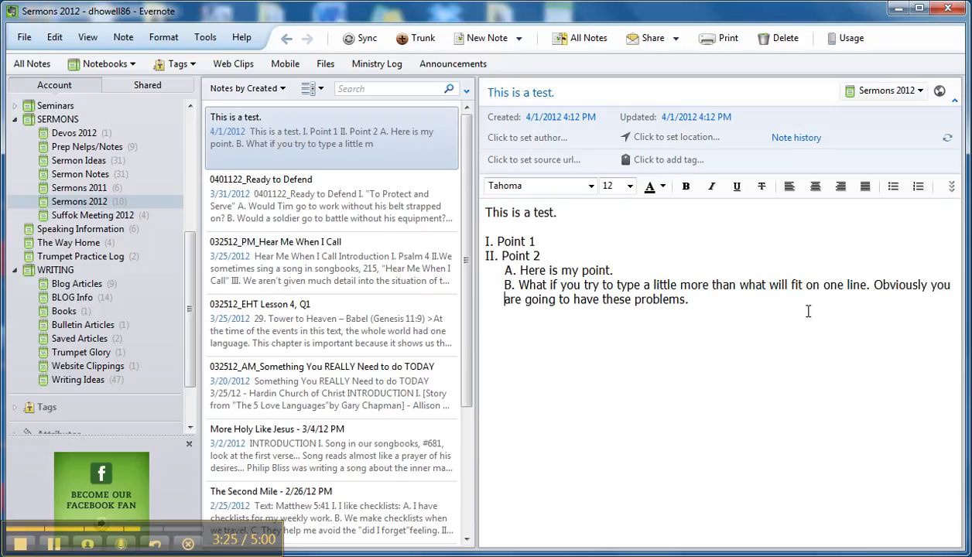
{"action": "key", "text": "Tab"}
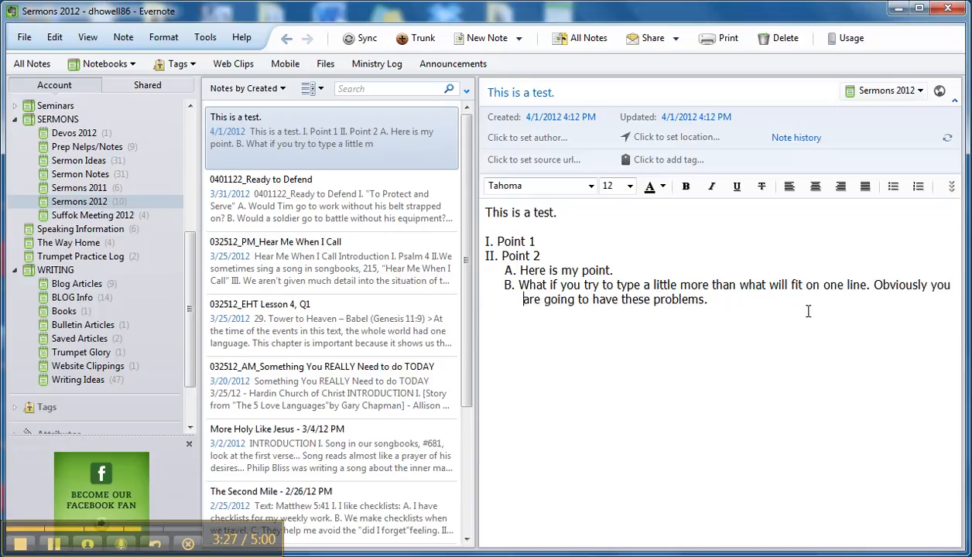
{"action": "key", "text": "BackSpace"}
{"action": "key", "text": "BackSpace"}
{"action": "key", "text": "BackSpace"}
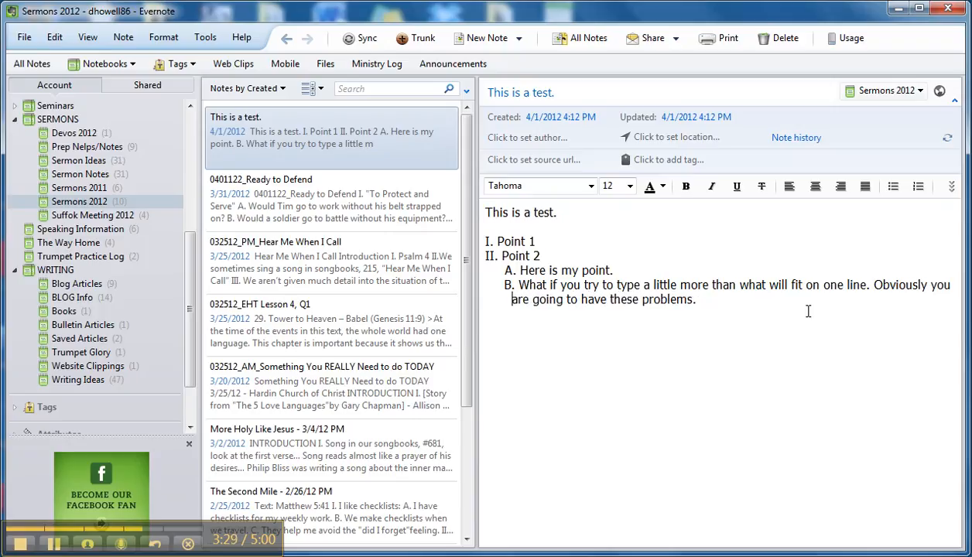
{"action": "key", "text": "BackSpace"}
{"action": "key", "text": "BackSpace"}
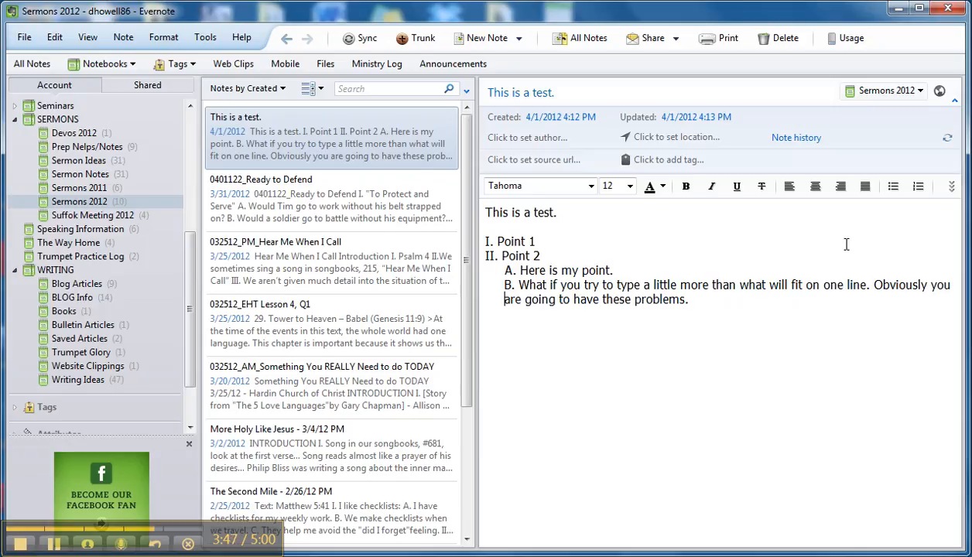
Step: Widen the note list slightly, narrowing the note editor beside it
{"action": "left_click", "coordinate": [730, 304]}
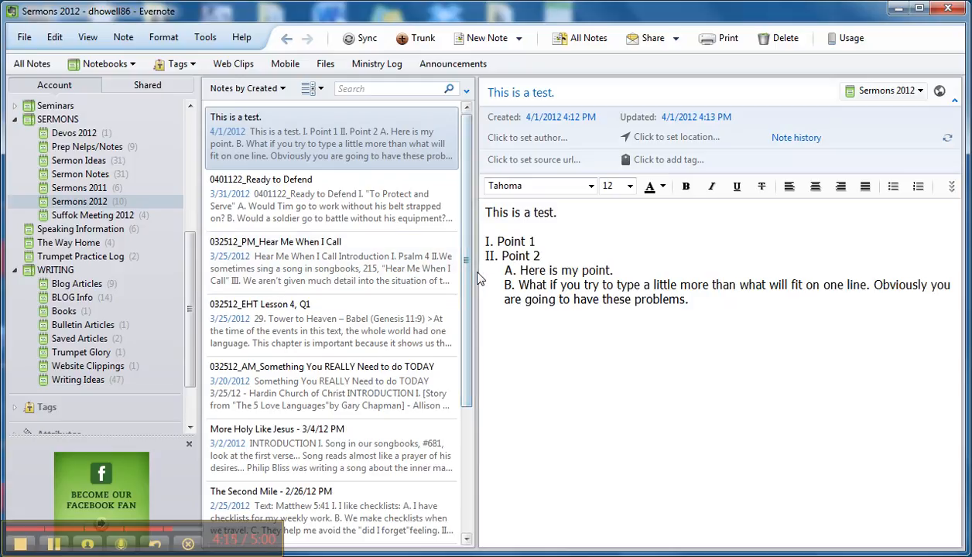
{"action": "mouse_move", "coordinate": [475, 275]}
{"action": "left_mouse_down"}
{"action": "mouse_move", "coordinate": [489, 277]}
{"action": "mouse_move", "coordinate": [474, 284]}
{"action": "mouse_move", "coordinate": [481, 278]}
{"action": "mouse_move", "coordinate": [482, 288]}
{"action": "left_mouse_up"}
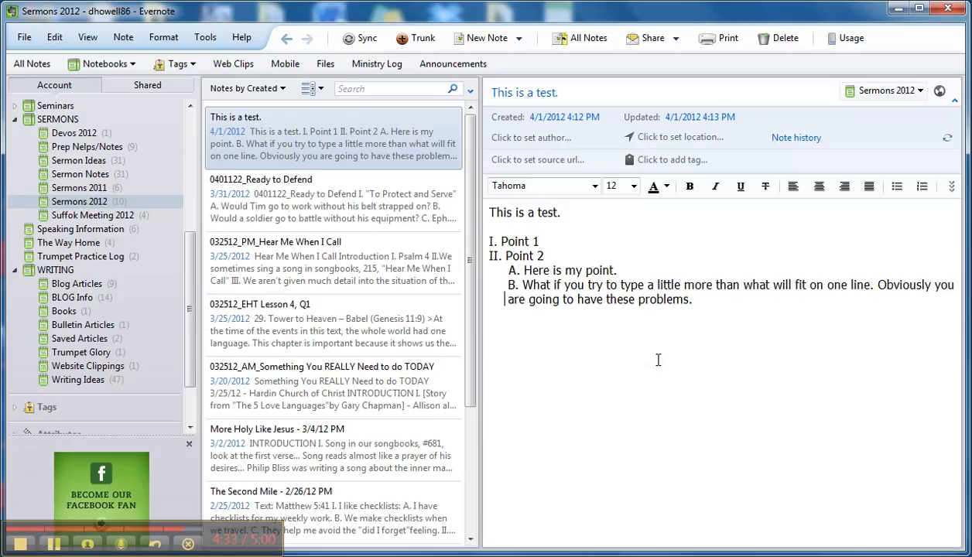
Step: Replace the existing indent of subpoint B's wrapped second line with an indent of two tab stops
{"action": "key", "text": "BackSpace"}
{"action": "key", "text": "BackSpace"}
{"action": "key", "text": "BackSpace"}
{"action": "key", "text": "BackSpace"}
{"action": "key", "text": "BackSpace"}
{"action": "key", "text": "BackSpace"}
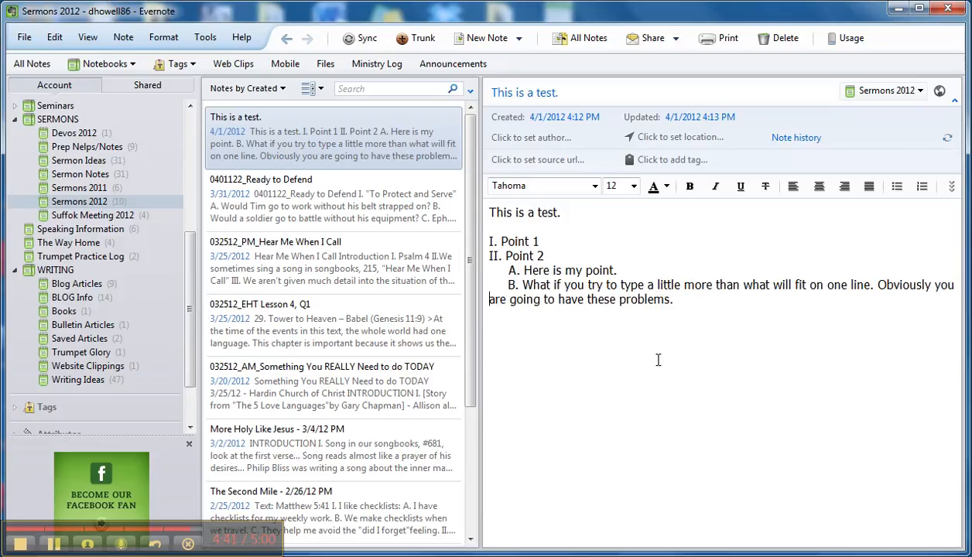
{"action": "key", "text": "Tab"}
{"action": "key", "text": "Tab"}
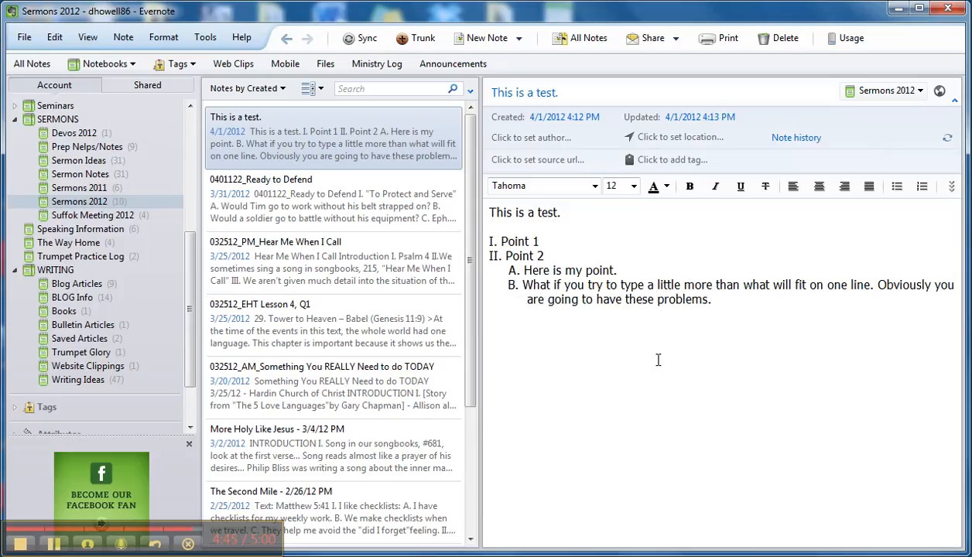